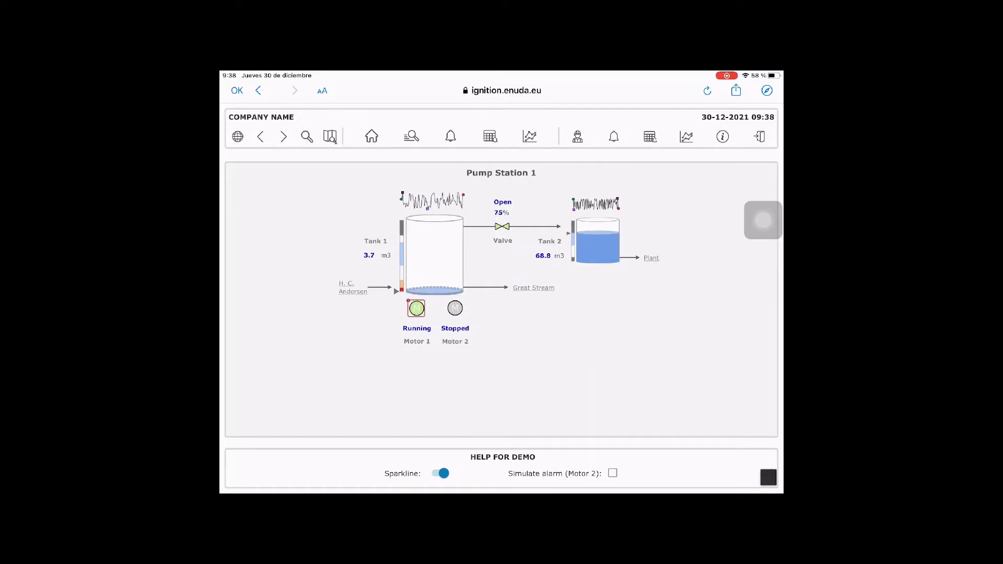
Step: Reveal the tag paths behind Tank 1 level and Motor 2 current, then open the station alarms journal
left_click(376, 243)
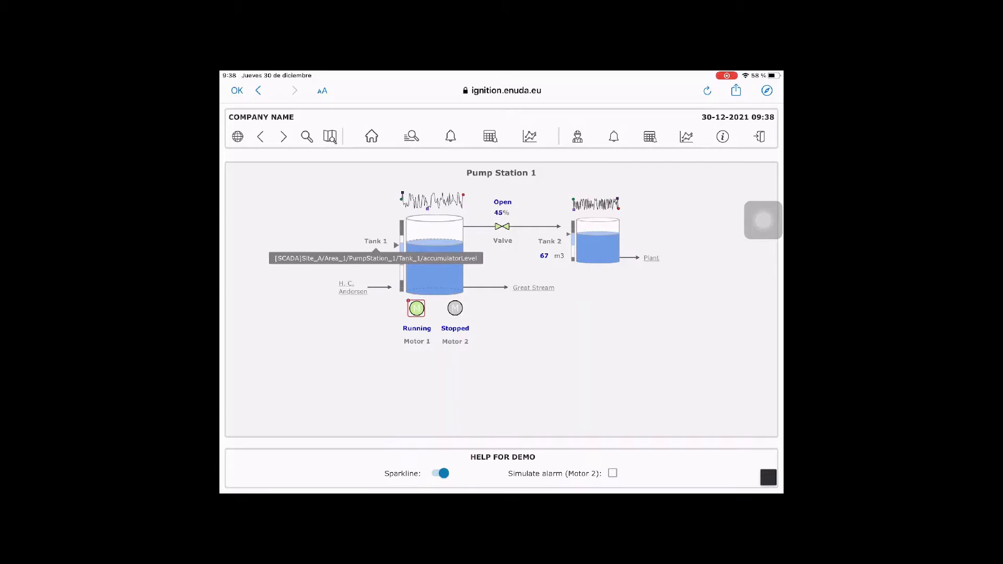
left_click(455, 308)
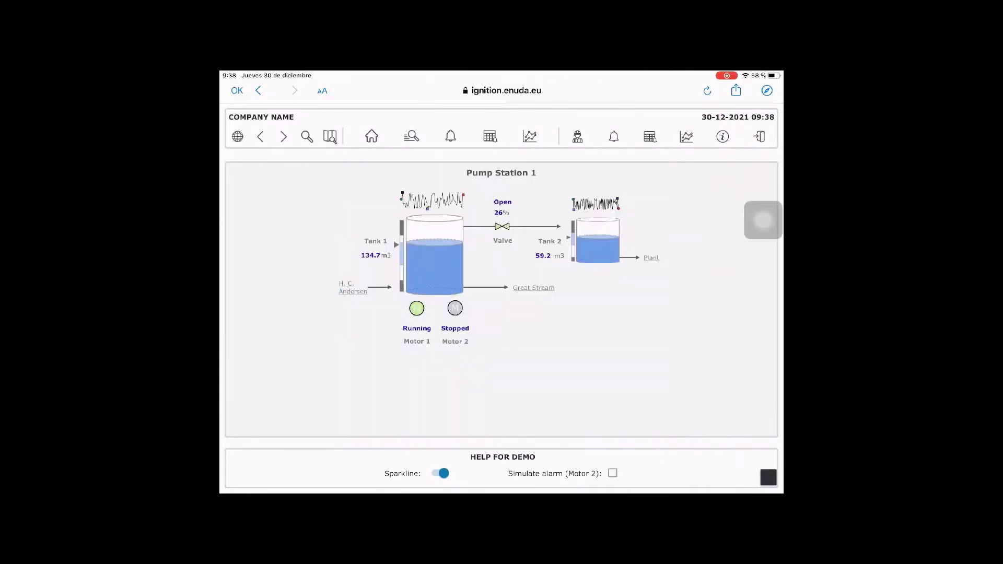
left_click(451, 136)
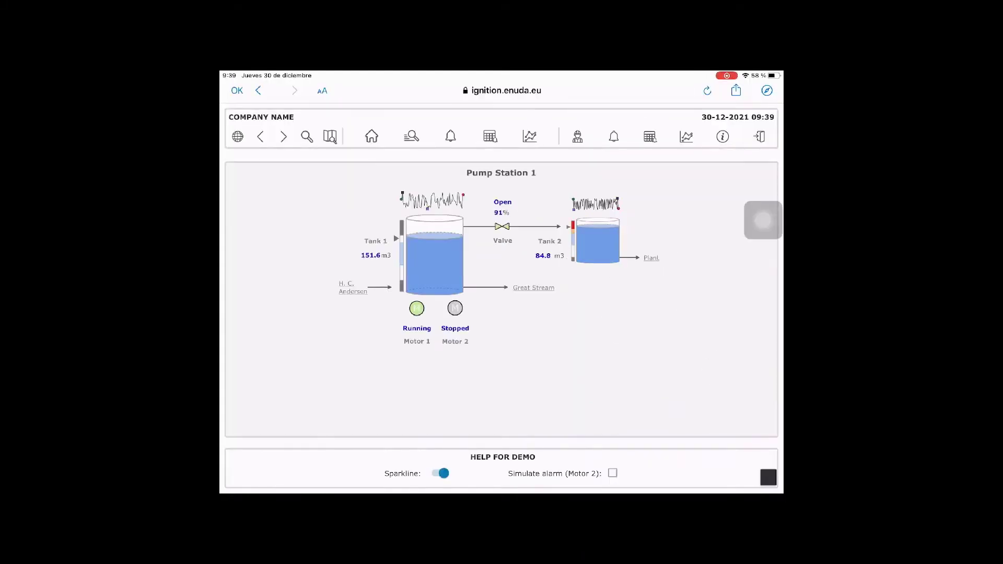
Step: Toggle the tank sparkline trends off and on, then simulate and stop a Motor 2 alarm
left_click(441, 474)
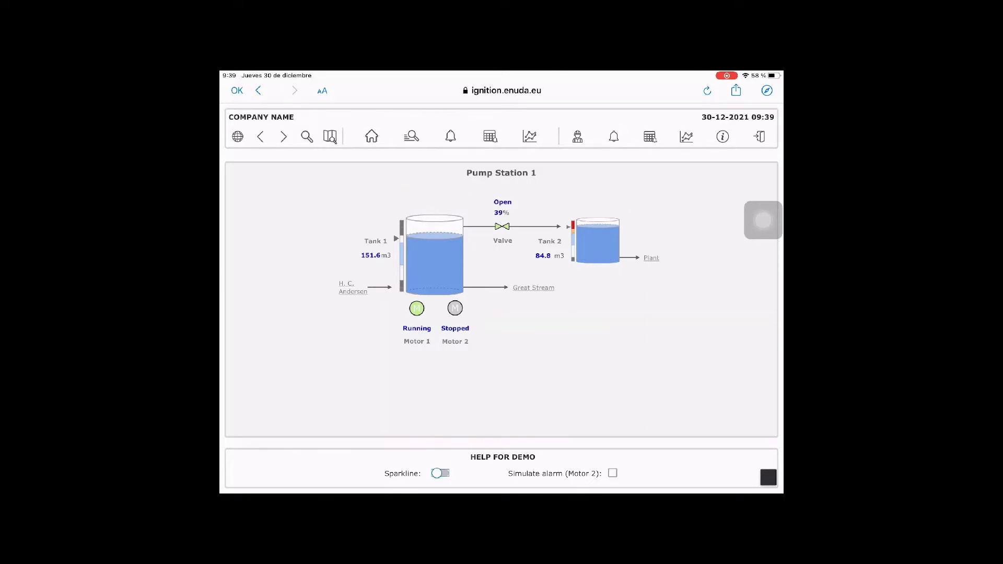
left_click(441, 474)
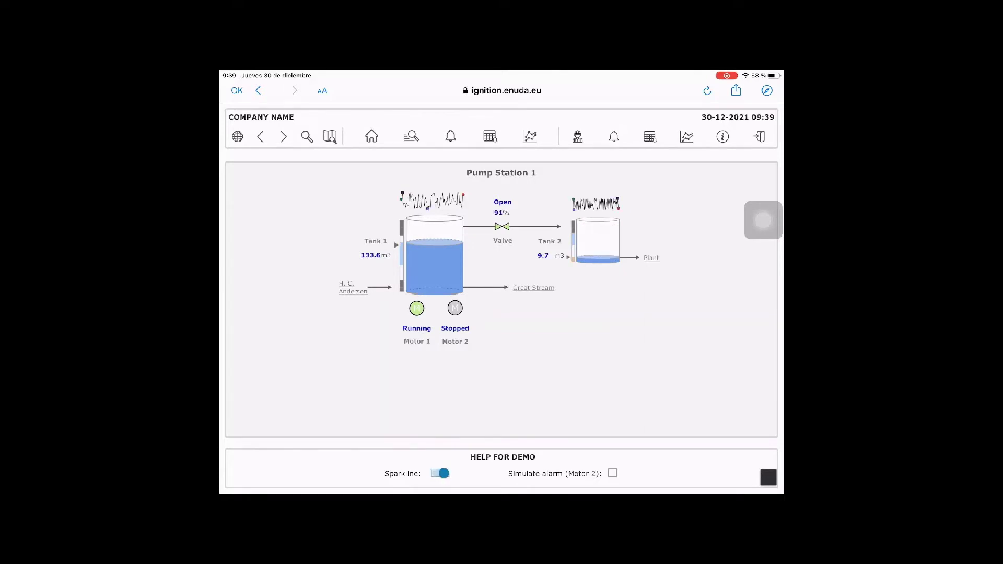
left_click(613, 474)
left_click(612, 474)
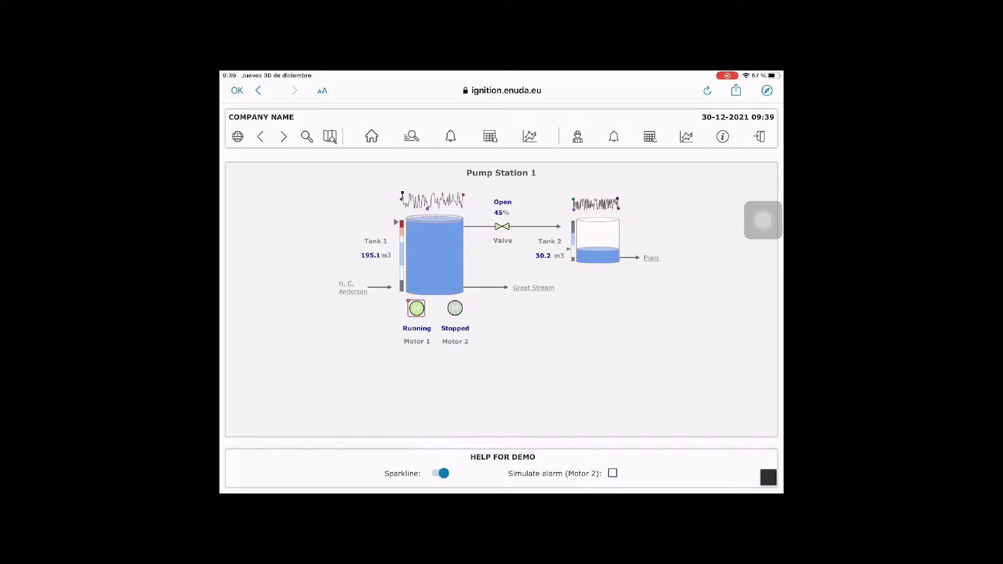
Step: In Motor 1's details panel, set the High High alarm setpoint to 80, then return to its status view
left_click(416, 308)
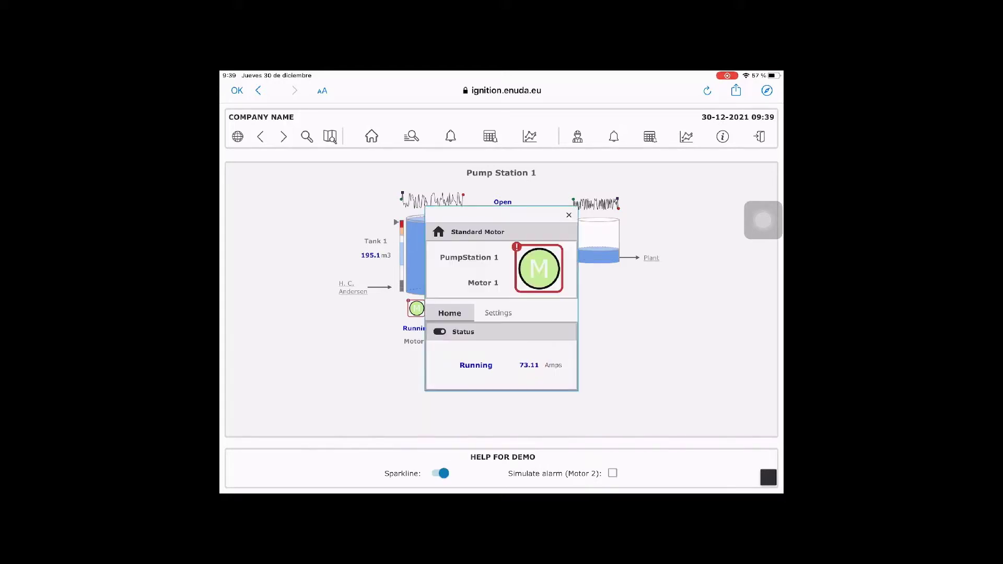
left_click_drag(502, 232, 564, 245)
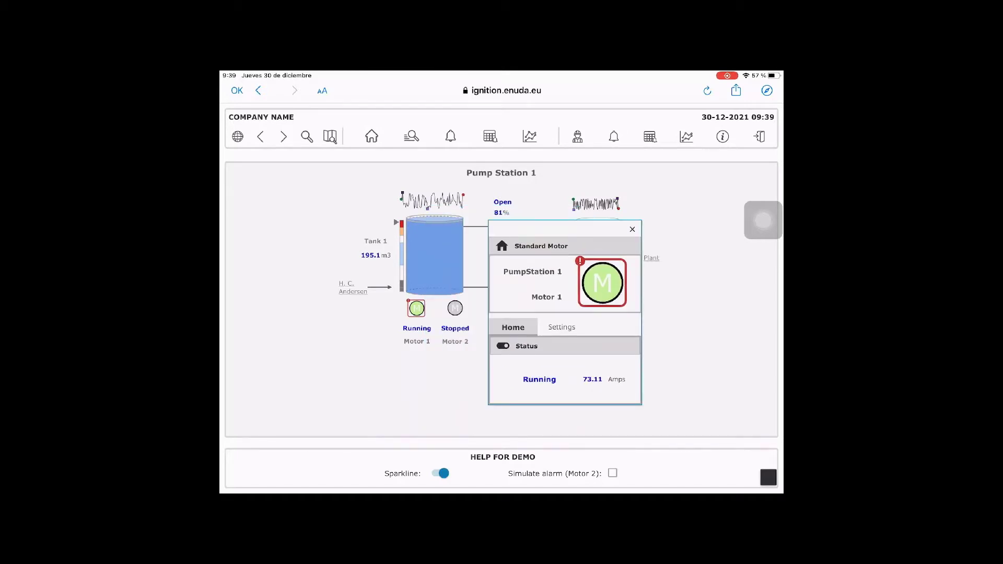
left_click(562, 327)
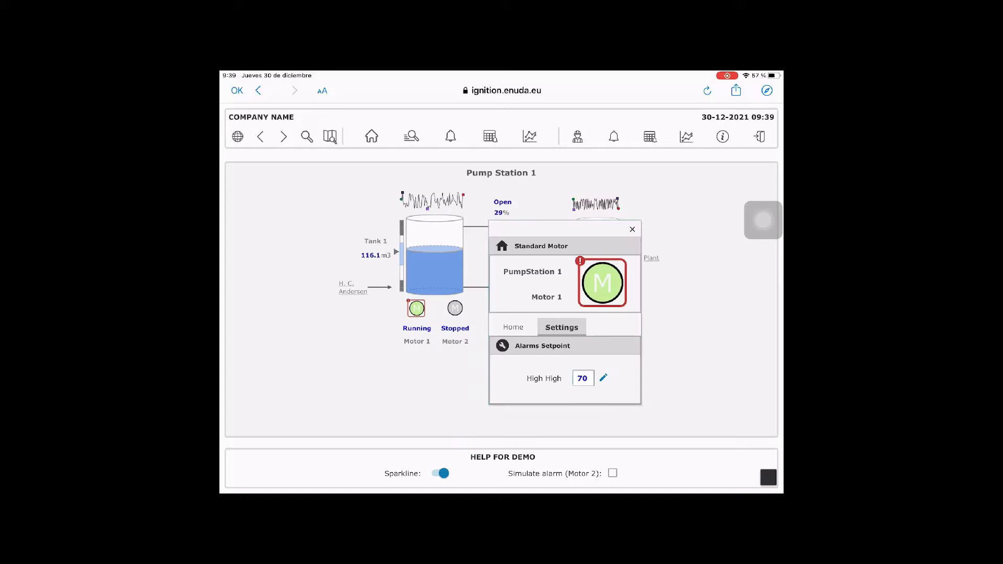
left_click(603, 378)
left_click(588, 377)
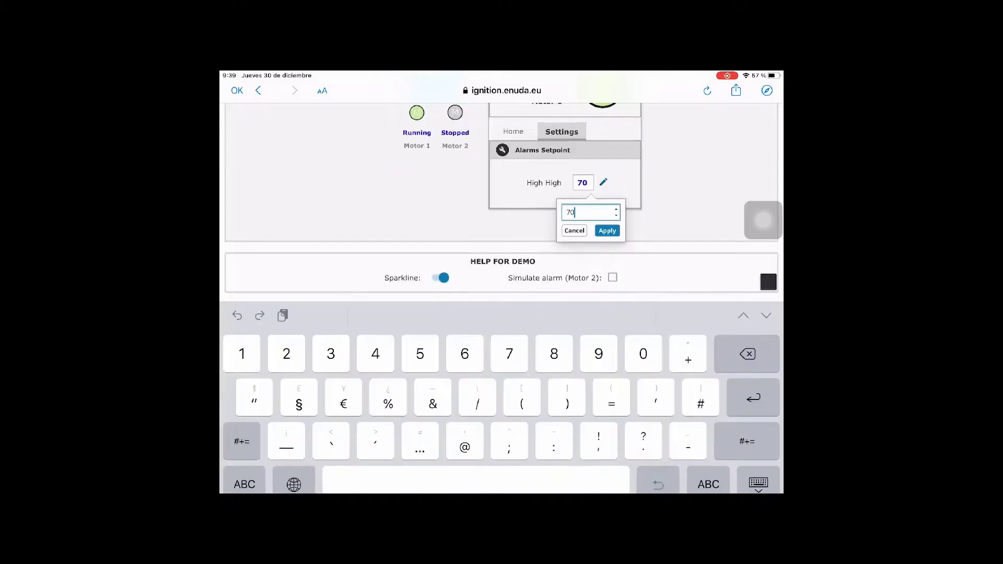
key("BackSpace")
key("BackSpace")
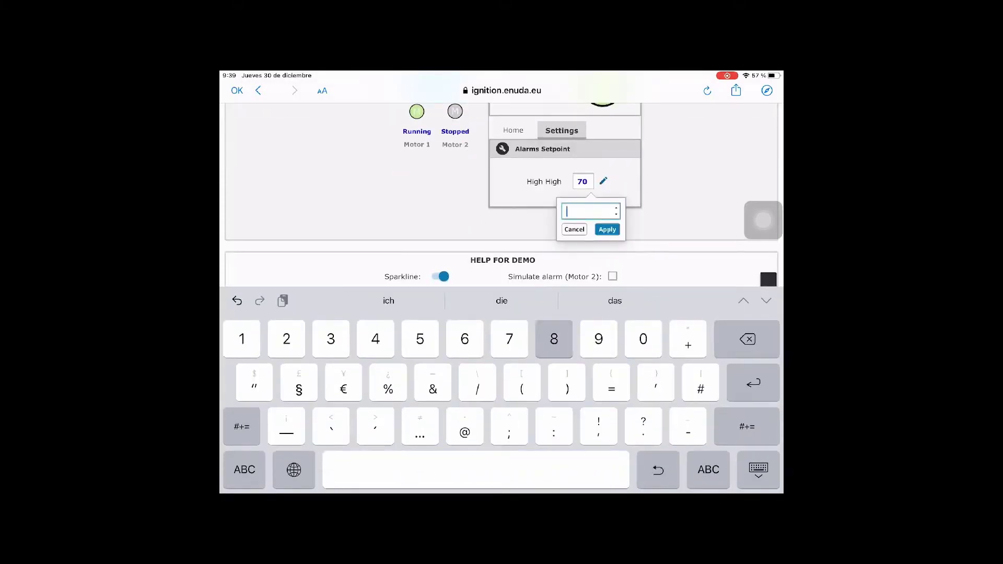
type("80")
key("Return")
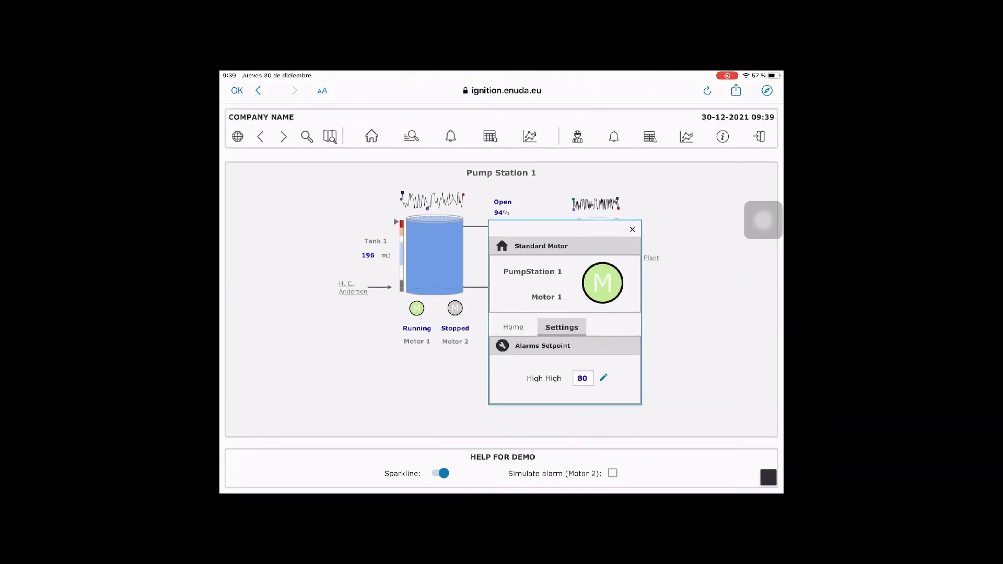
left_click(513, 327)
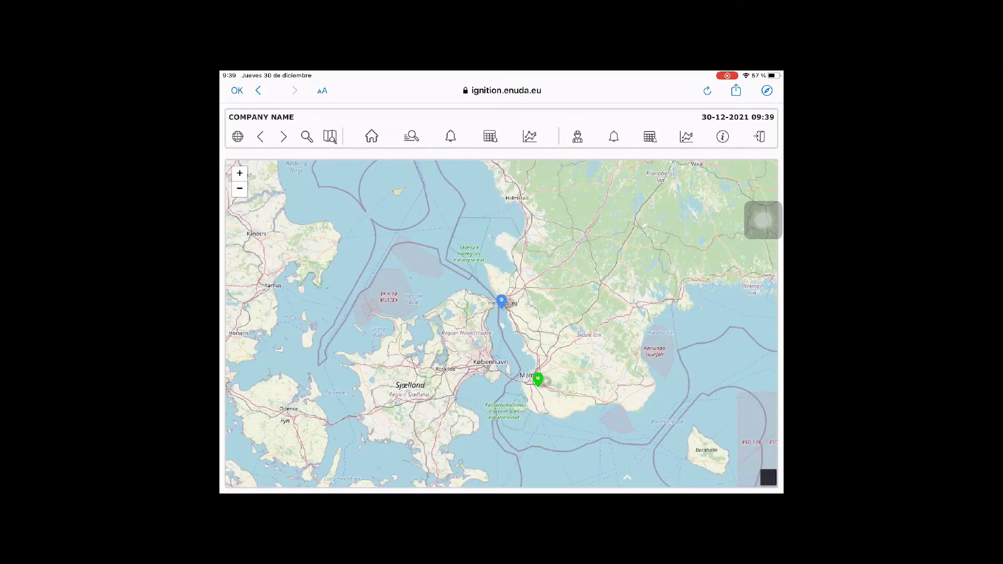
Step: On the map, identify the stations at the blue and green markers
left_click(501, 301)
left_click(539, 378)
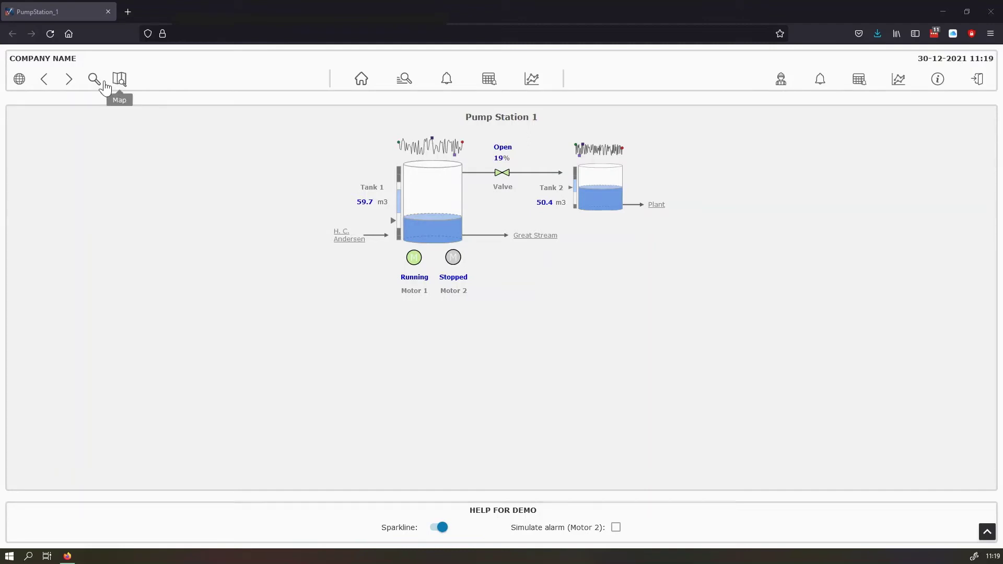
left_click(69, 79)
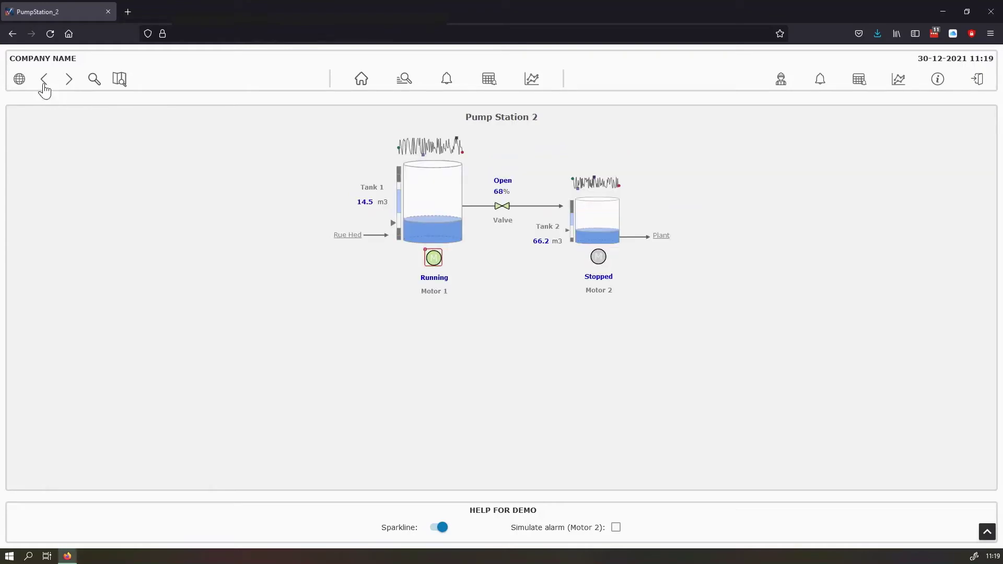
left_click(44, 89)
left_click(70, 86)
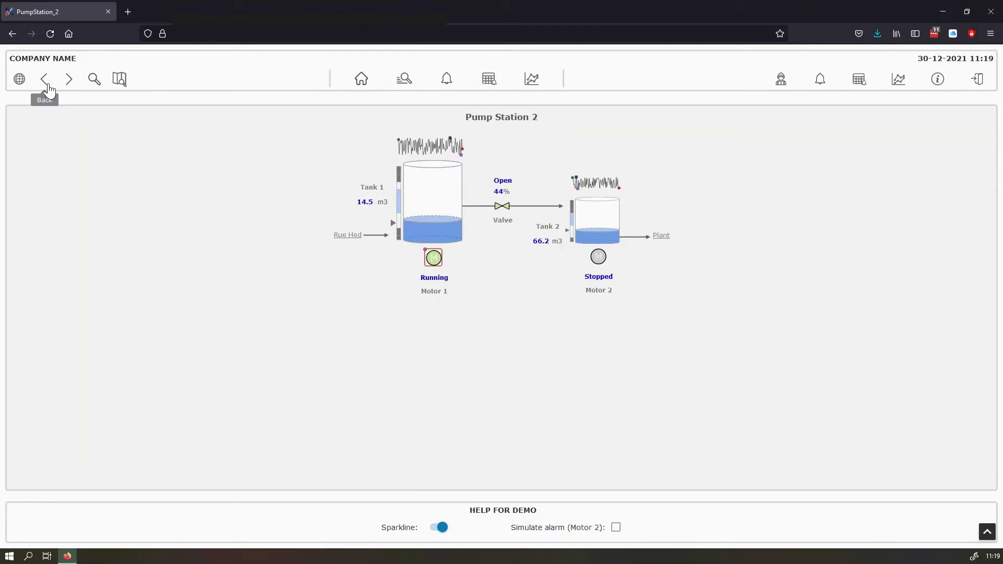
left_click(46, 87)
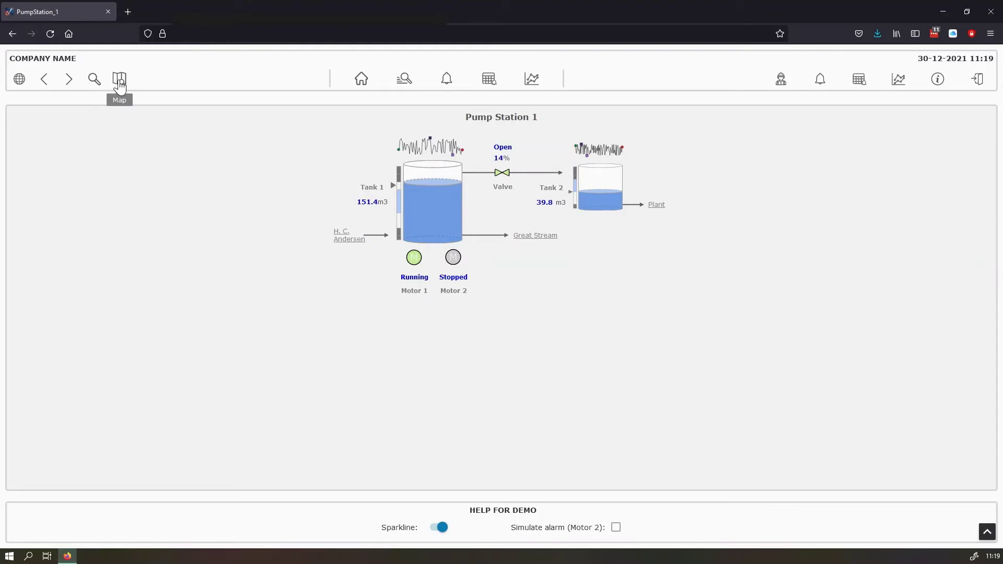
left_click(119, 84)
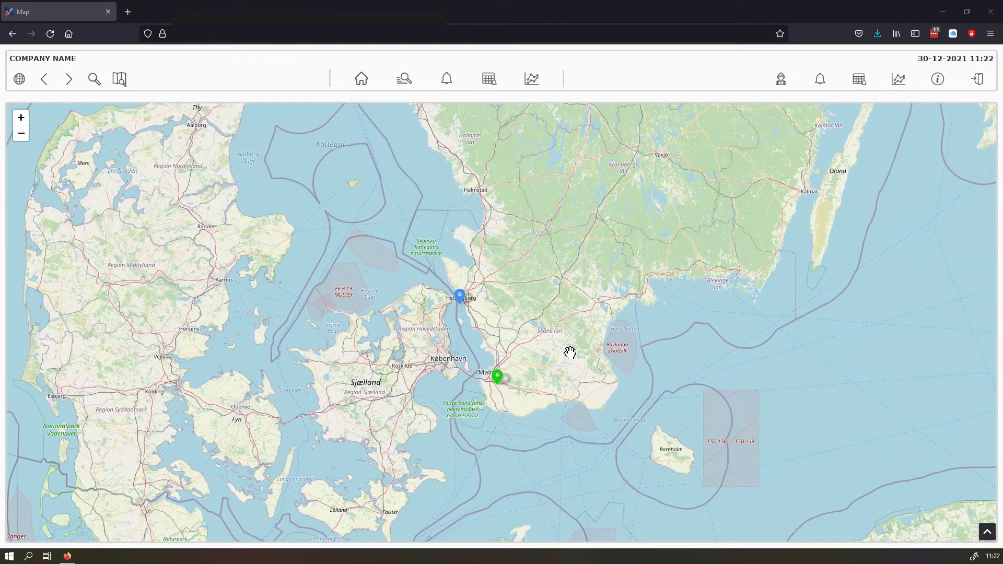
mouse_move(502, 392)
scroll(585, 347, "up", 2)
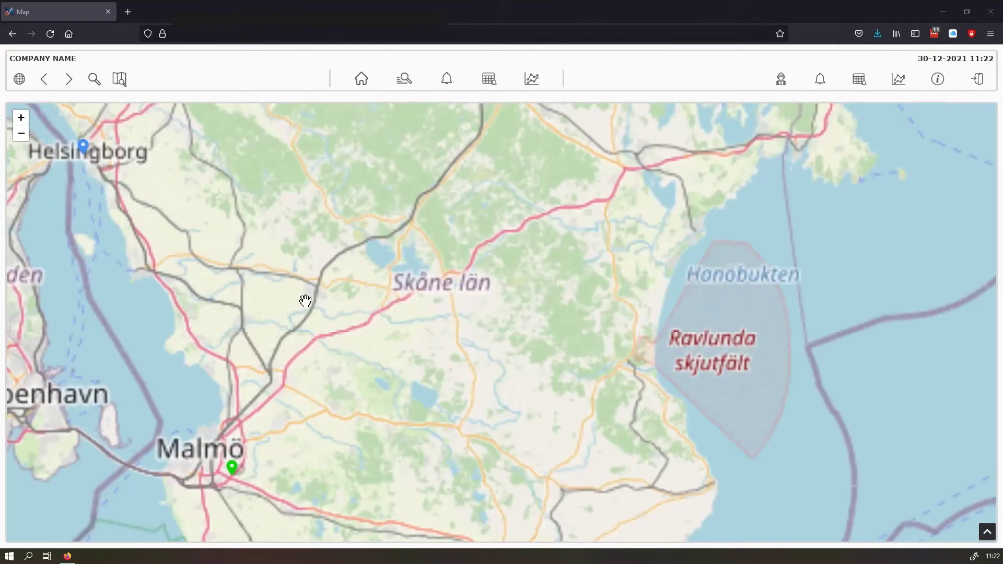
scroll(341, 305, "down", 2)
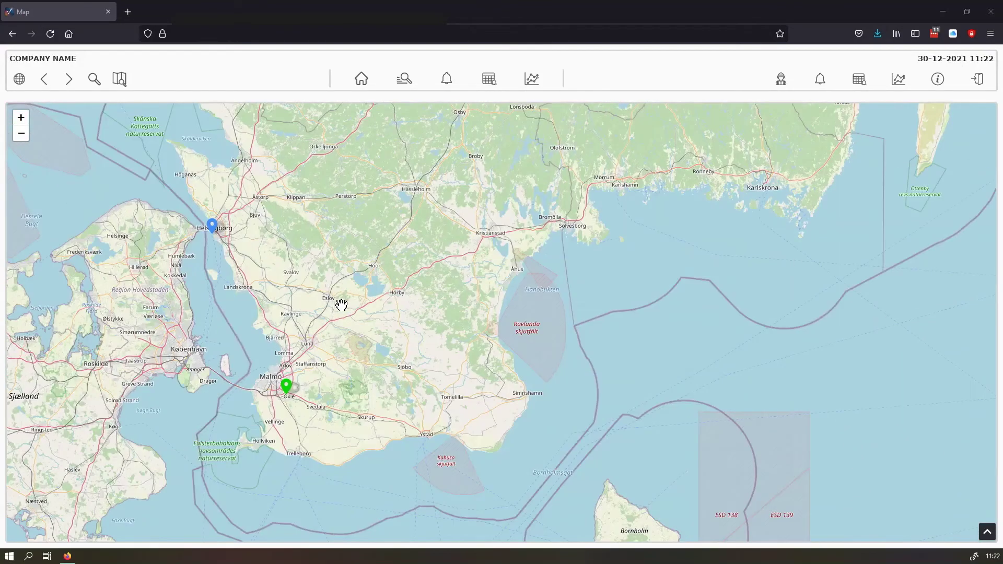
scroll(341, 305, "down", 1)
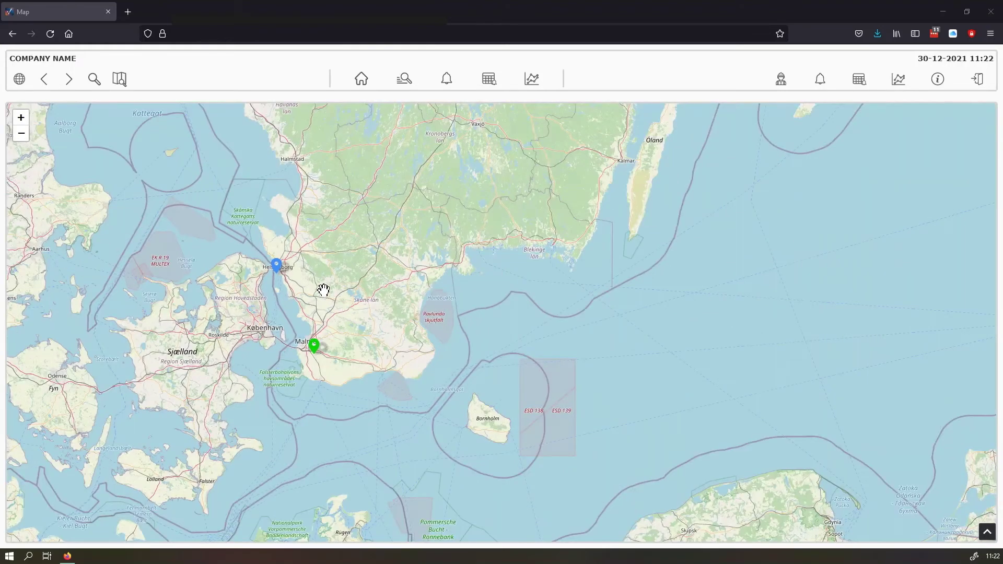
left_click_drag(323, 289, 454, 297)
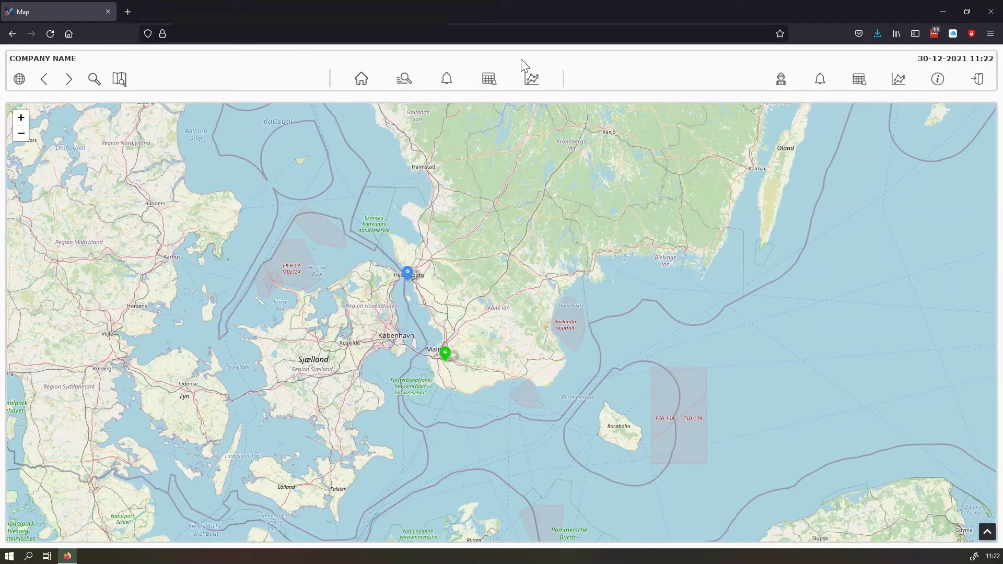
Step: Go back to the Pump Station 1 overview and bring up the local alarm list
left_click(362, 79)
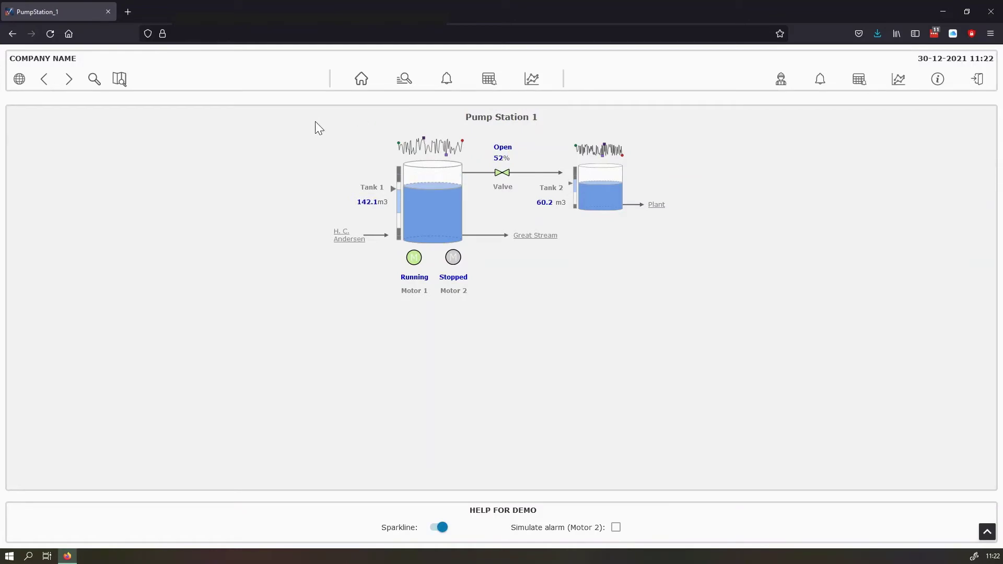
left_click(449, 90)
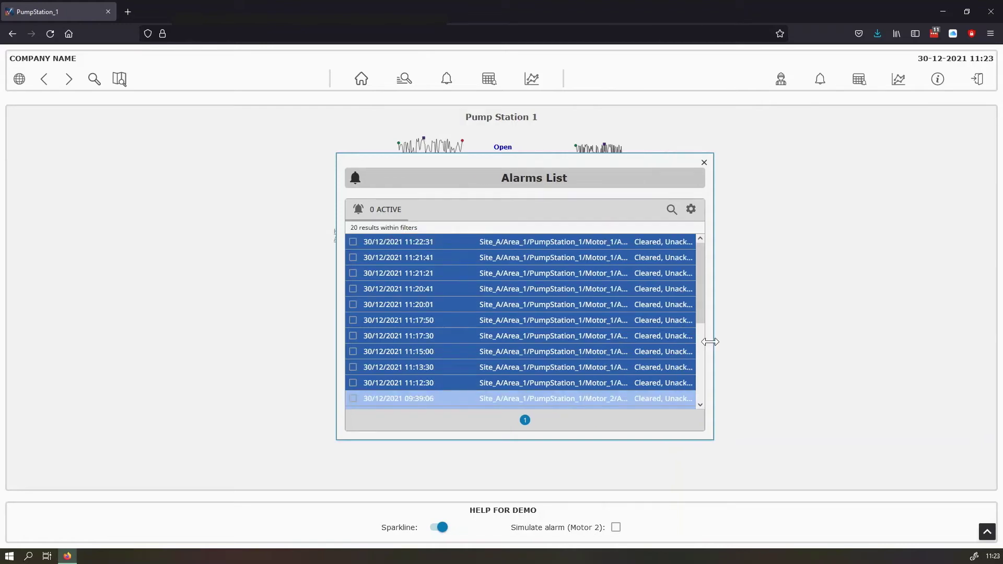
Step: Widen the Alarms List to show full alarm paths, scroll through them, then close it
left_click_drag(711, 342, 826, 340)
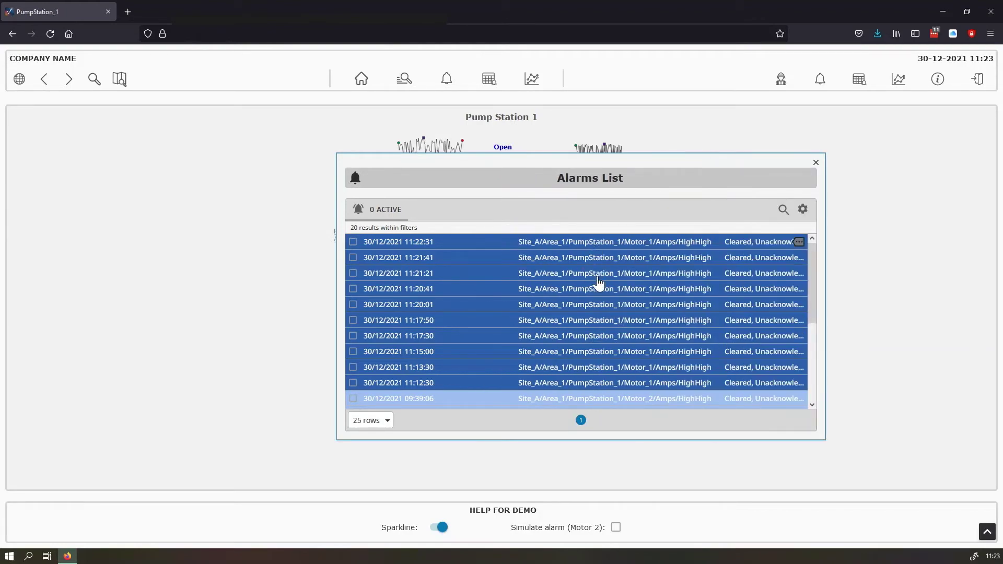
scroll(598, 283, "down", 3)
scroll(599, 340, "down", 1)
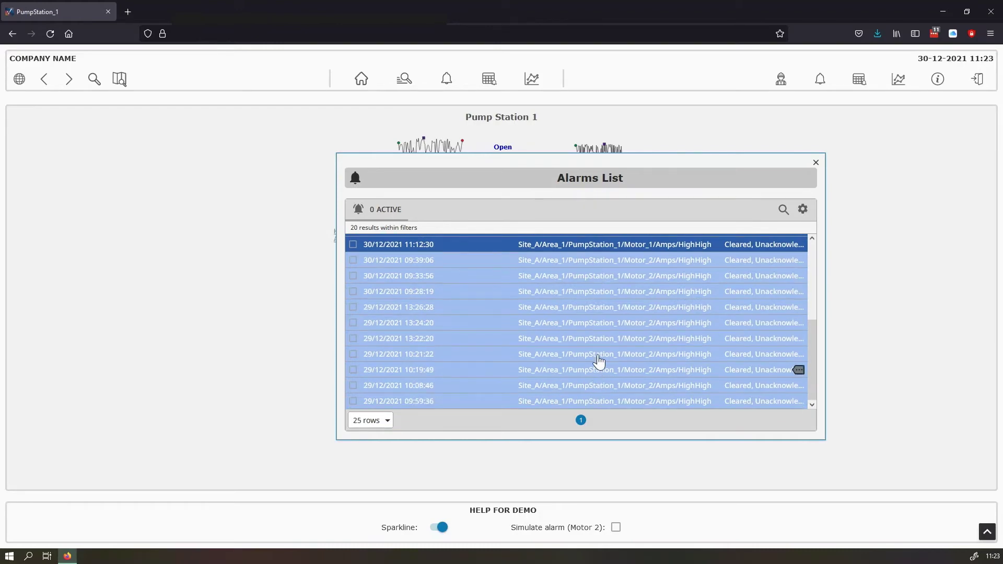
scroll(593, 313, "up", 4)
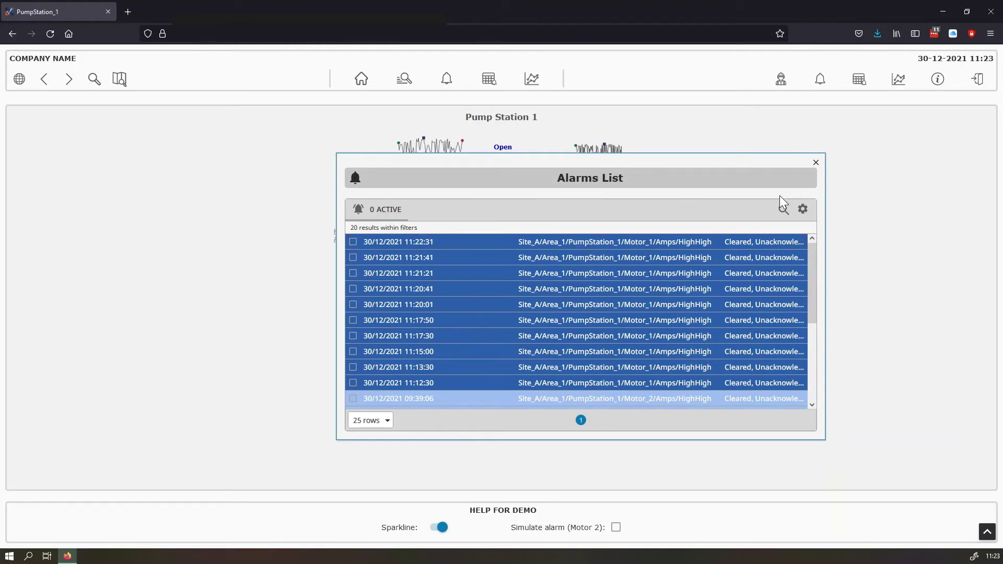
left_click(816, 163)
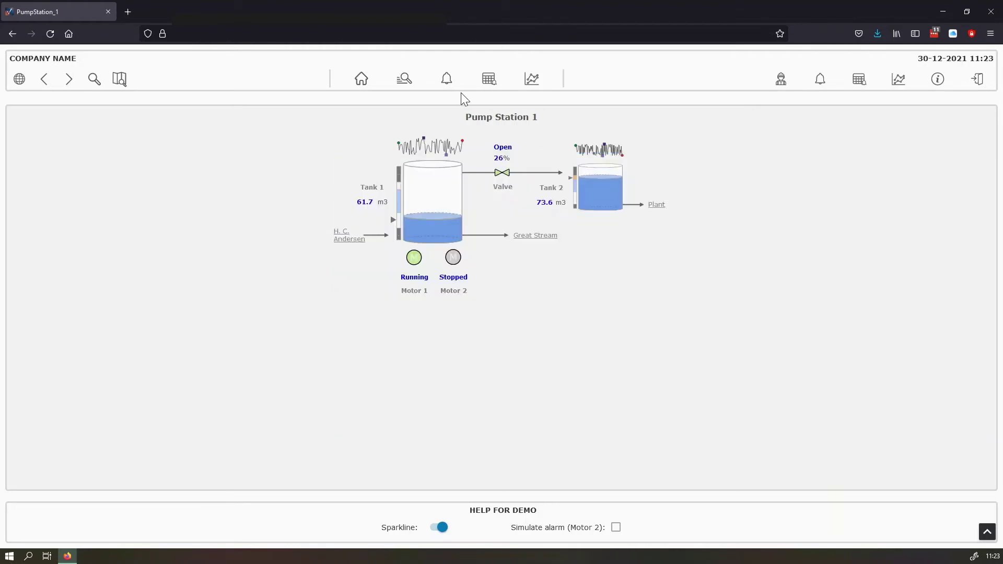
left_click(533, 81)
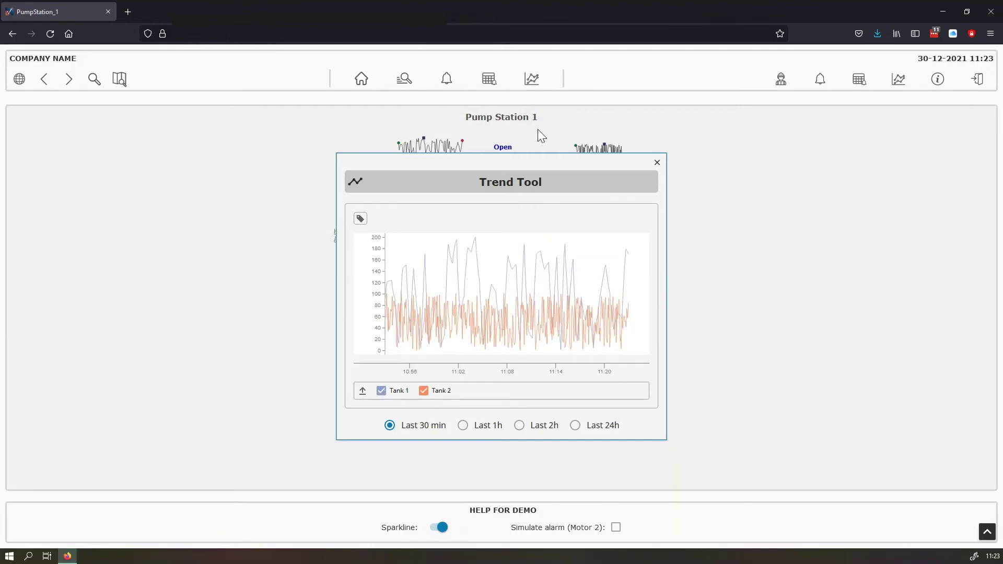
left_click(657, 165)
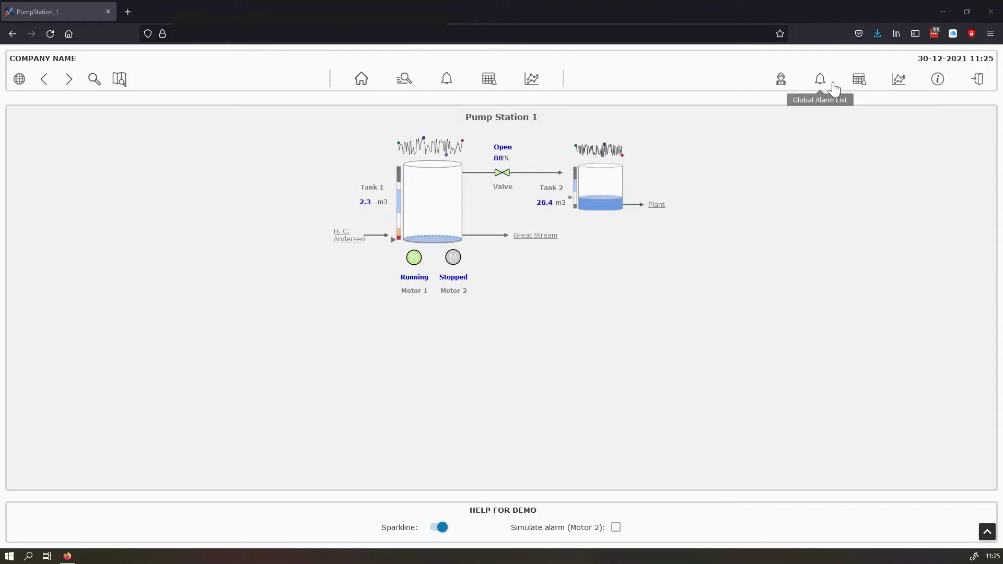
left_click(896, 84)
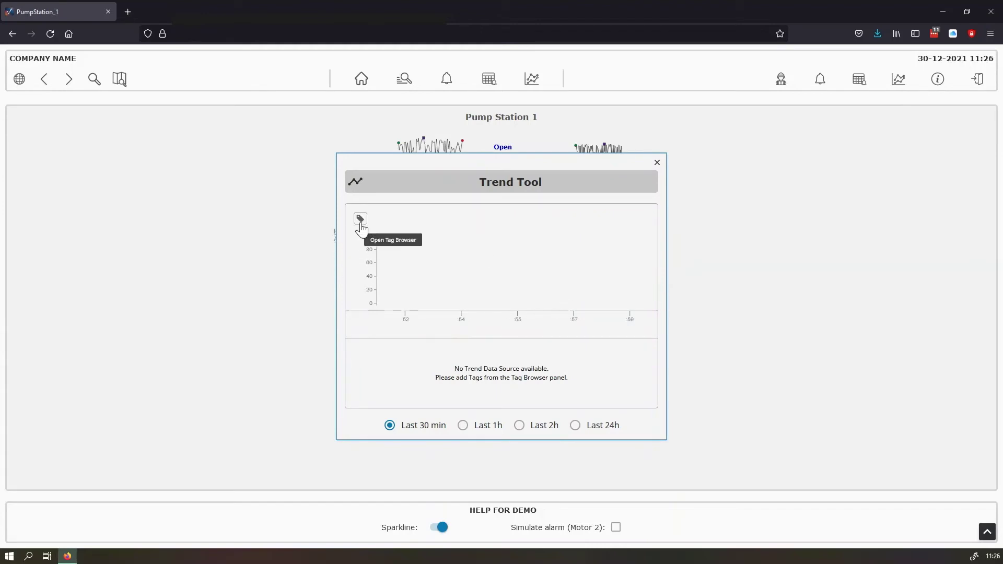
left_click(361, 219)
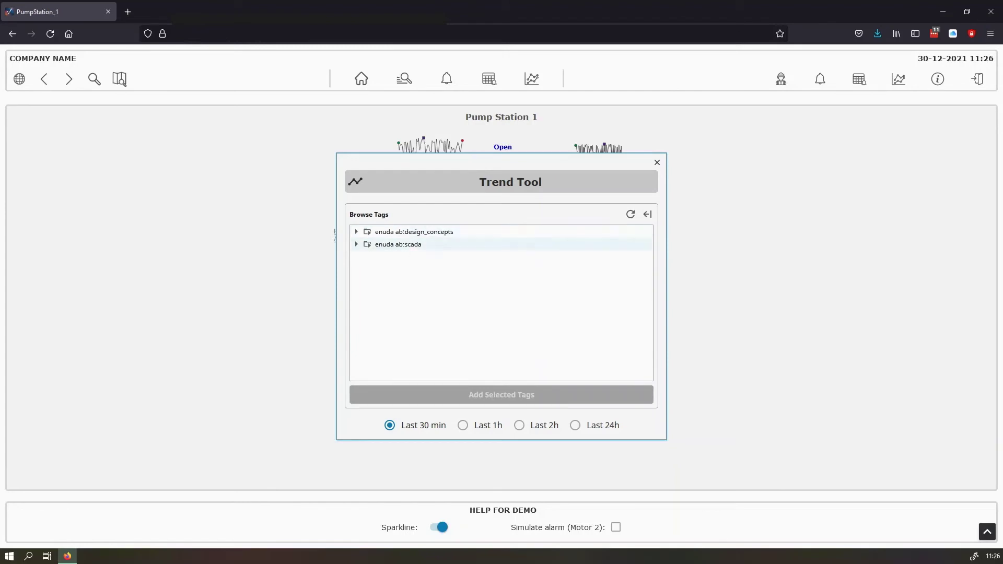
left_click(647, 214)
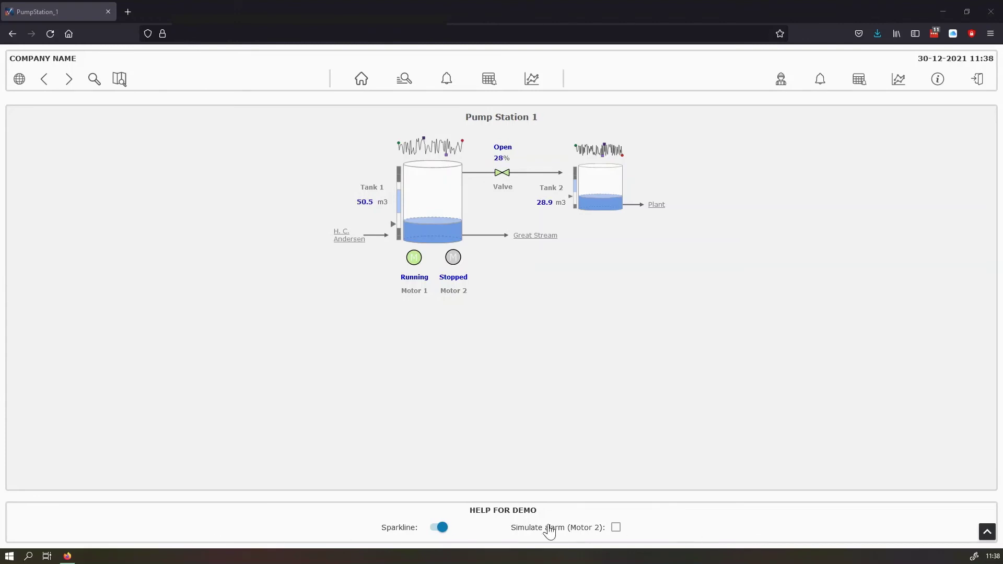
left_click(435, 529)
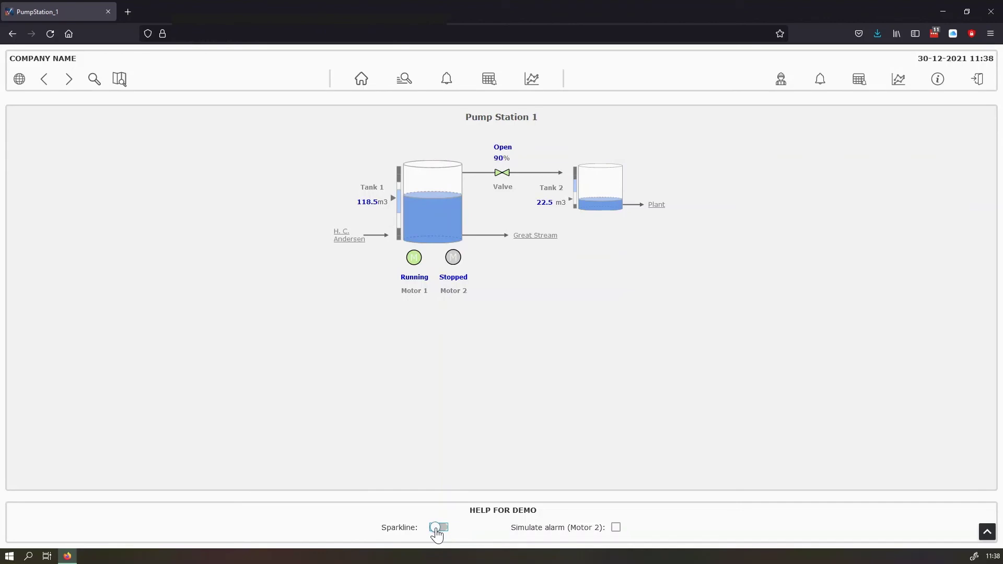
left_click(436, 529)
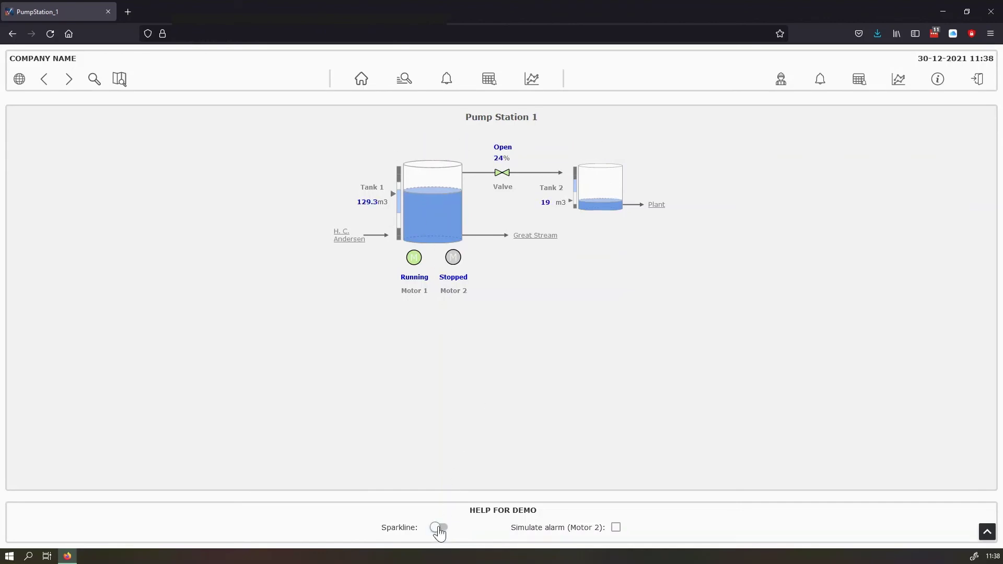
left_click(616, 528)
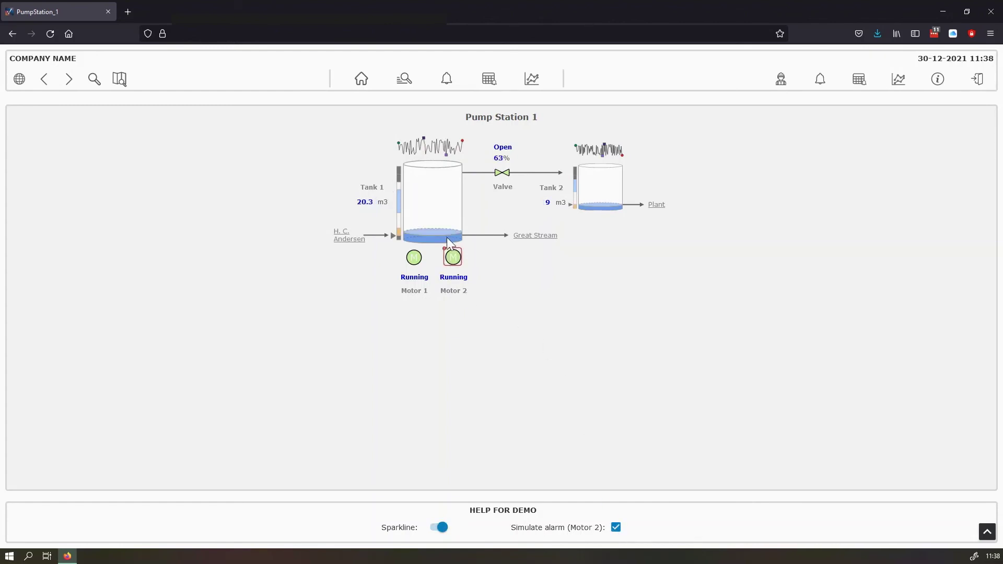
left_click(616, 528)
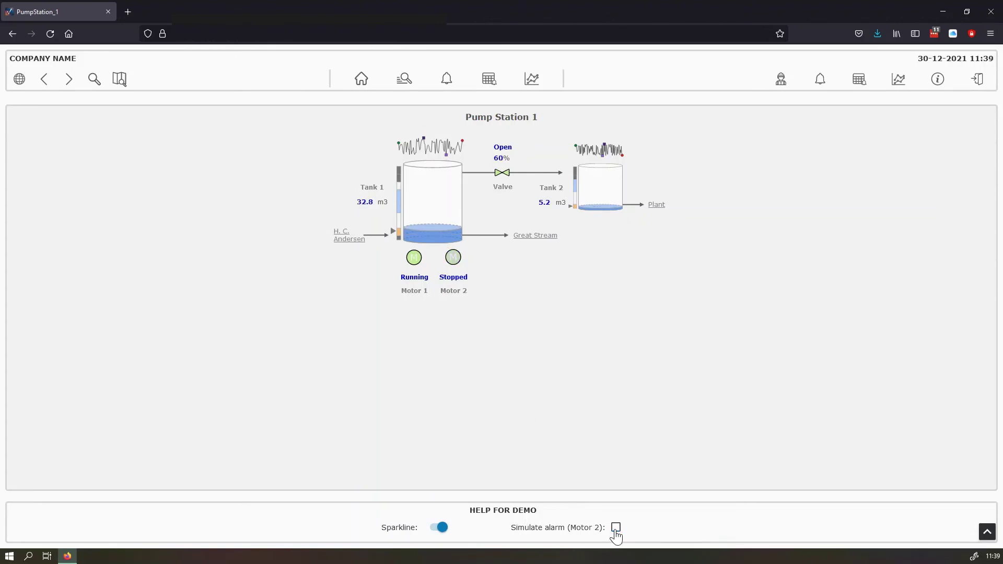
left_click(616, 528)
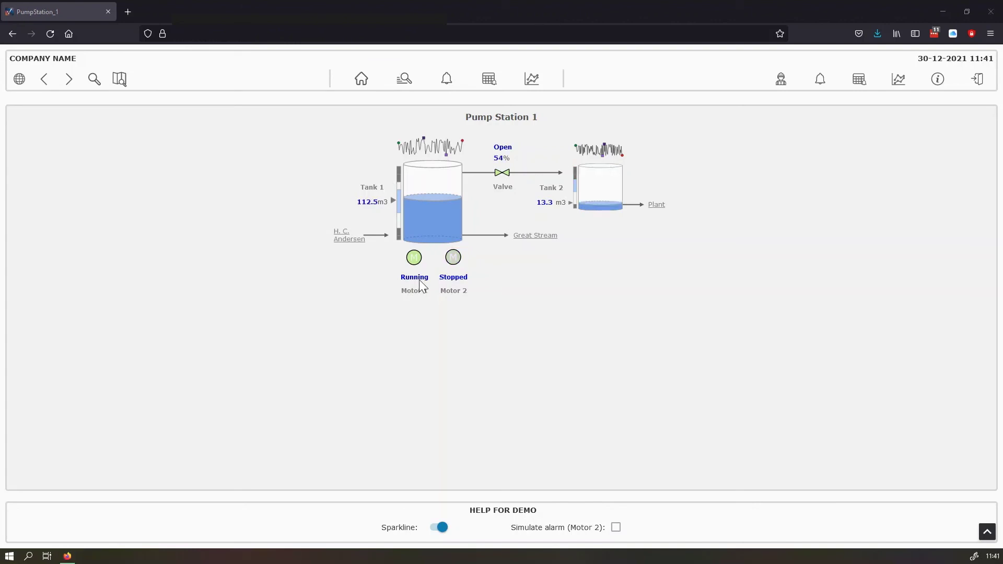
Step: Open the Motor 1 faceplate, move it clear of the tanks, and peek at its alarm settings
left_click(415, 263)
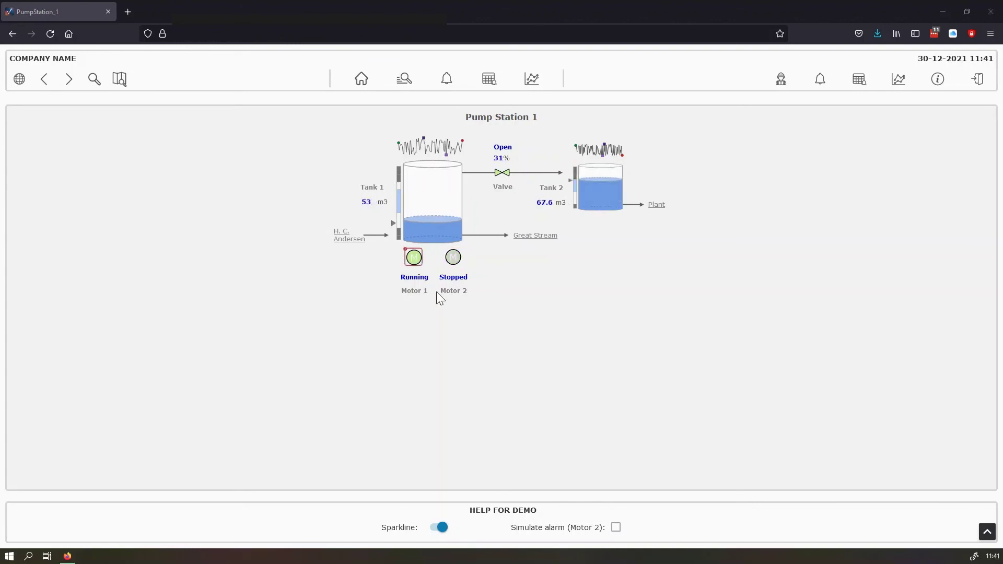
left_click(414, 264)
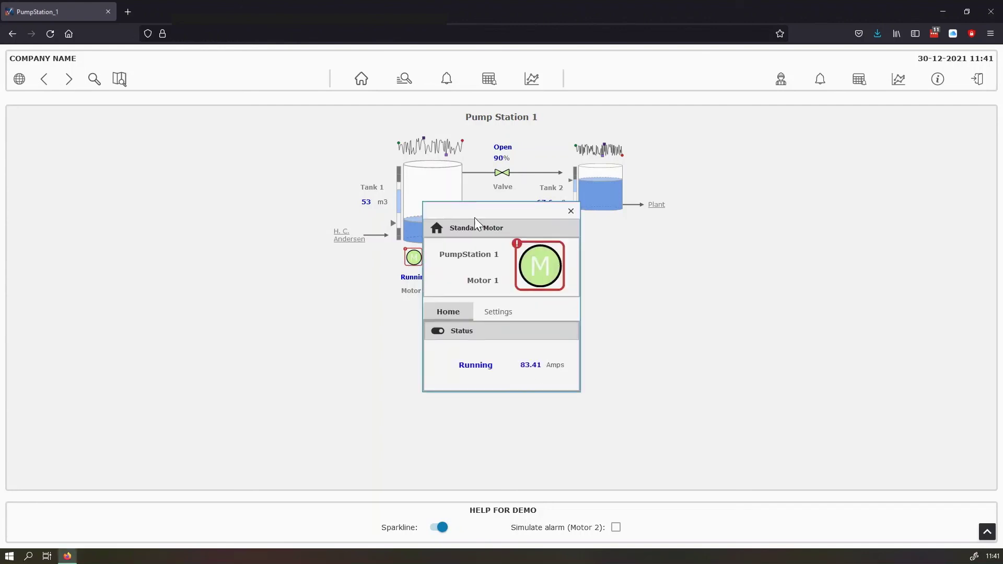
left_click_drag(477, 211, 545, 211)
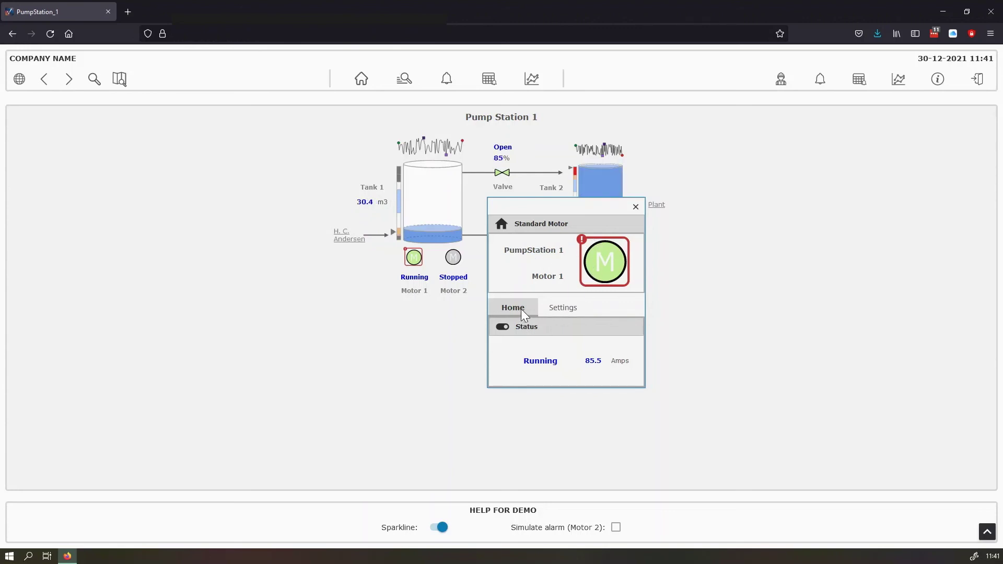
left_click(561, 310)
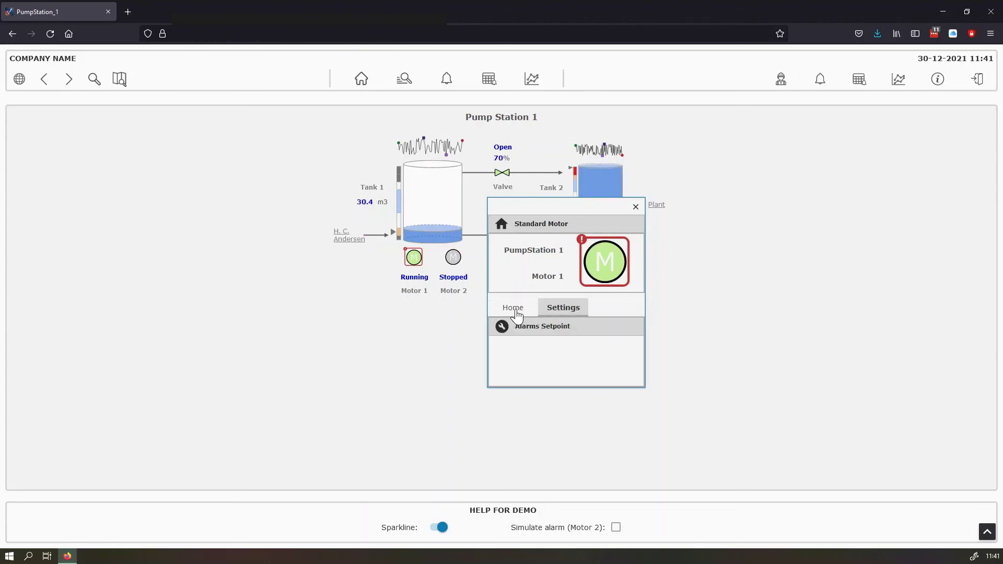
left_click(516, 309)
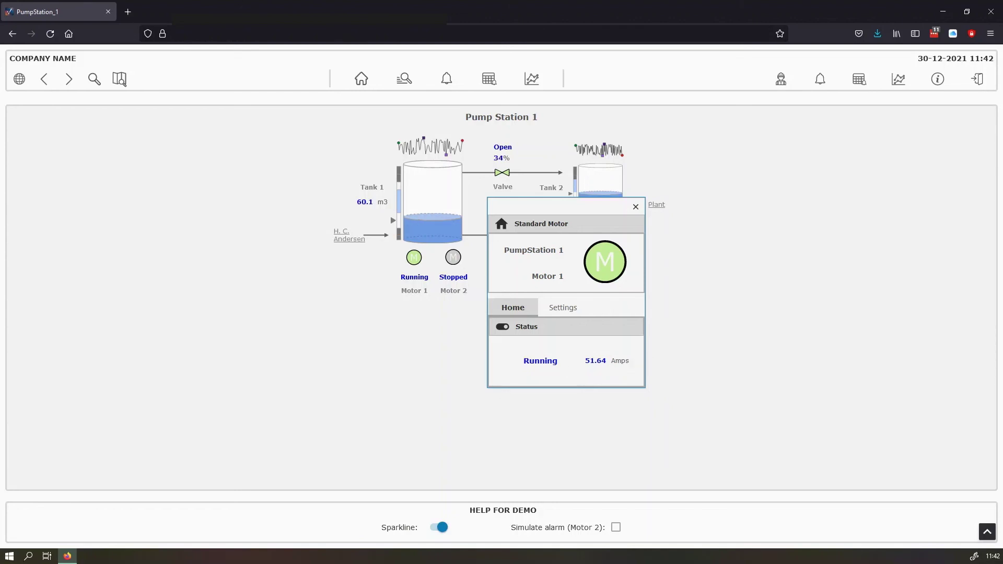
Step: Change Motor 1's High High alarm setpoint from 80 to 60 and return to its status view
left_click(564, 309)
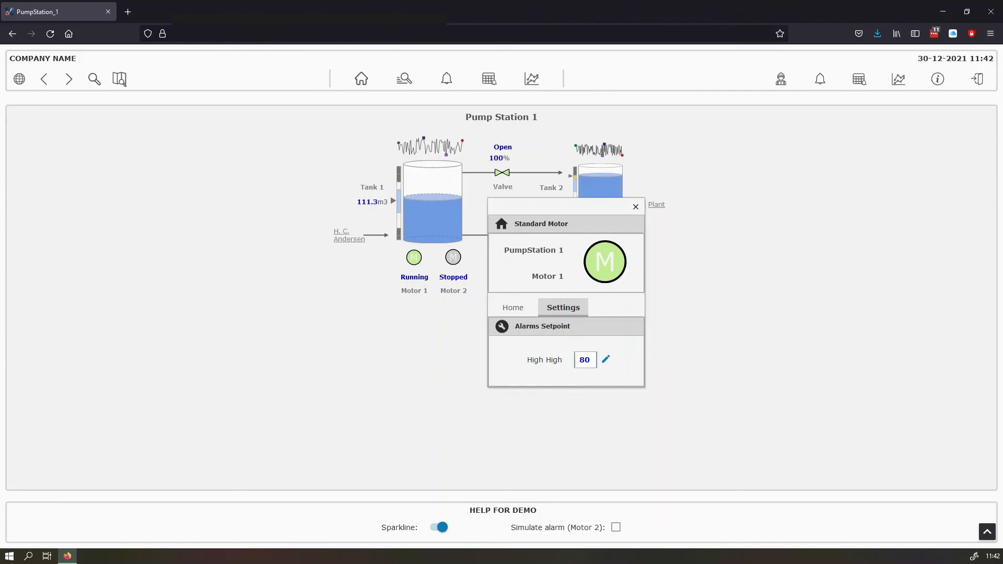
left_click(606, 359)
left_click(591, 391)
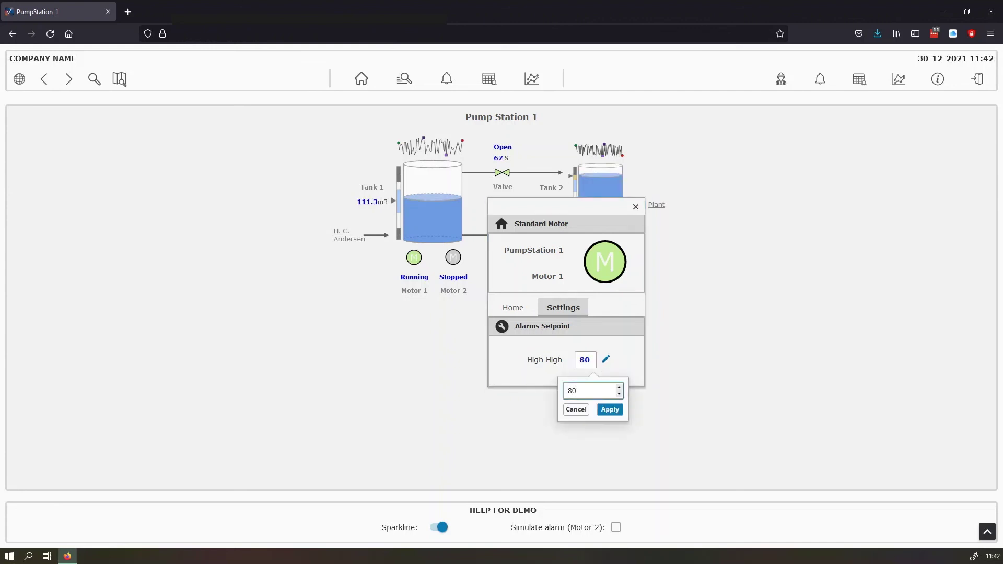
key("BackSpace")
key("BackSpace")
type("60")
left_click(615, 411)
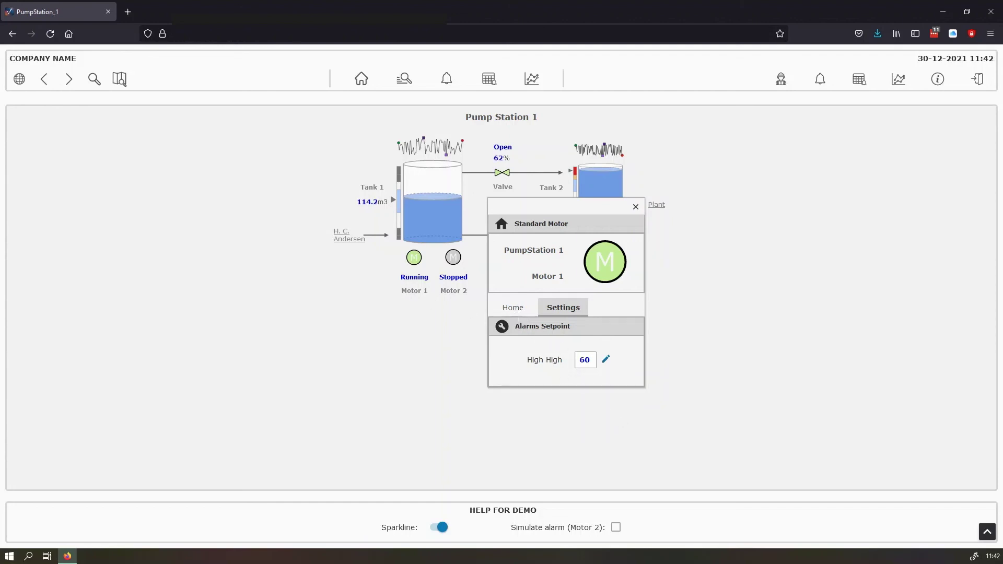
left_click(511, 309)
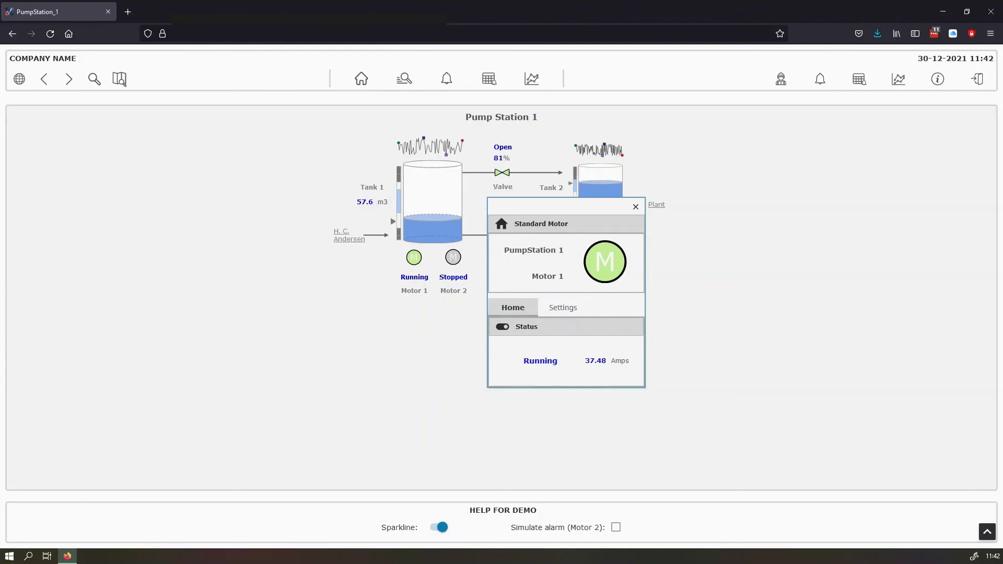